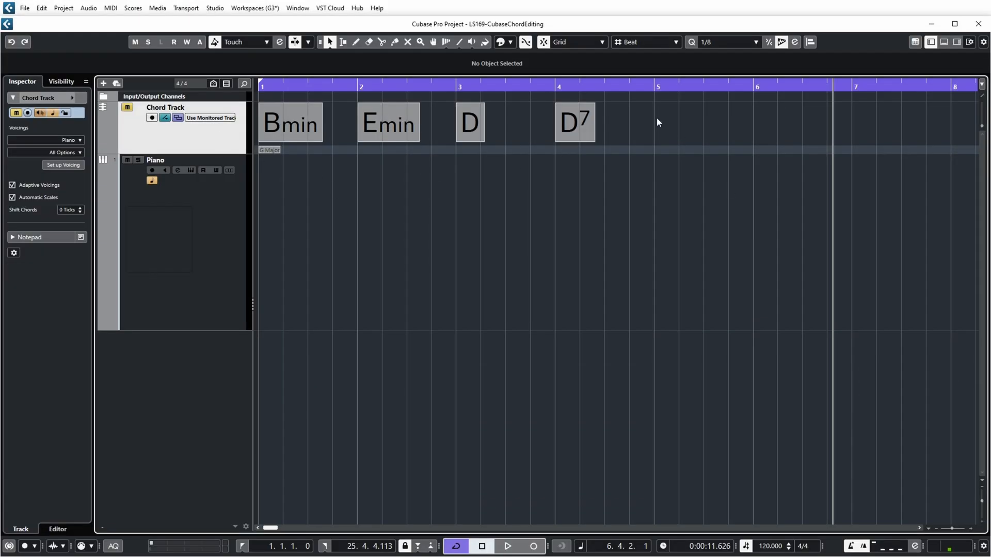
Step: Try placing the Chord Track's four chord events on the Piano track as MIDI parts, and delete those parts
click(292, 129)
drag(292, 132, 266, 253)
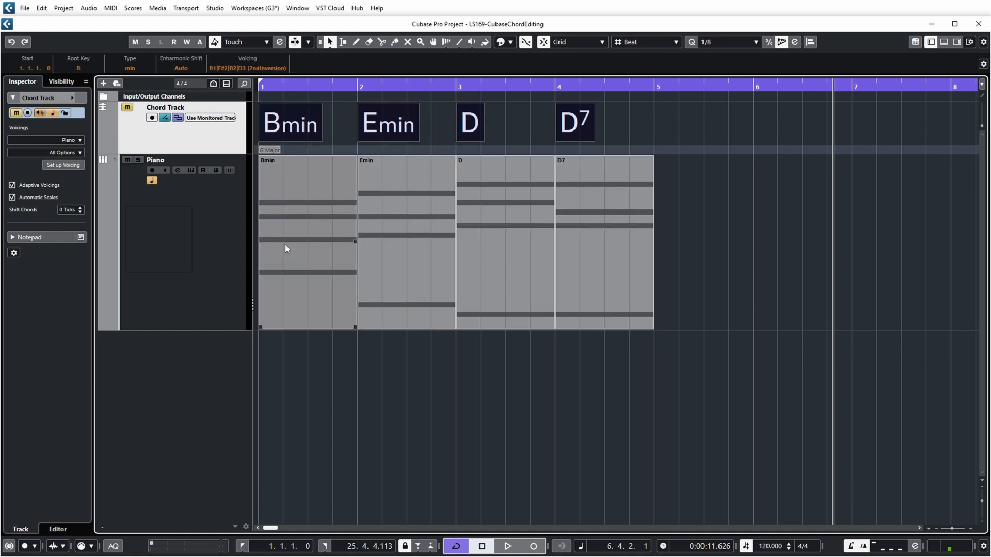
drag(731, 256, 260, 293)
key(Delete)
Step: Convert the Chord Track's chords to MIDI on the Piano track
click(228, 247)
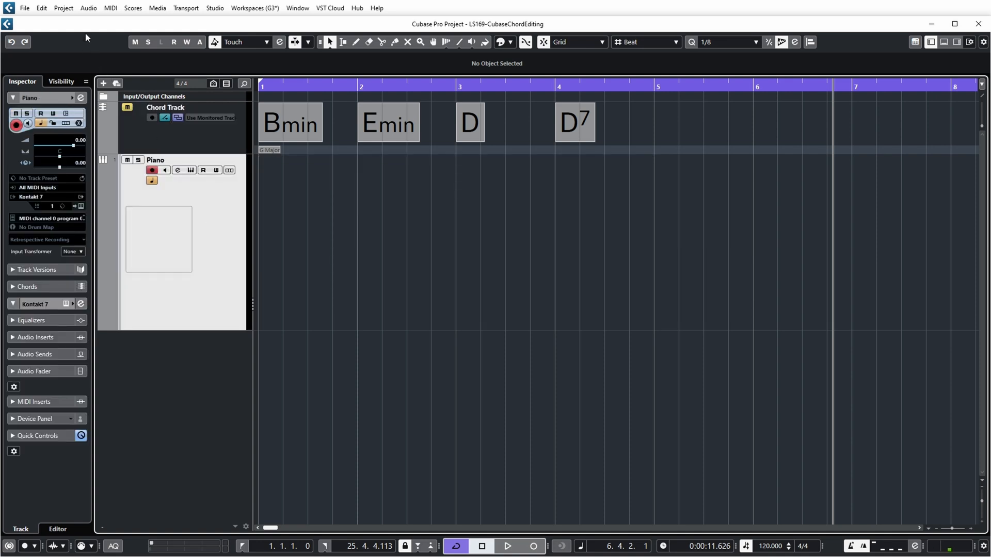
click(64, 8)
mouse_move(155, 213)
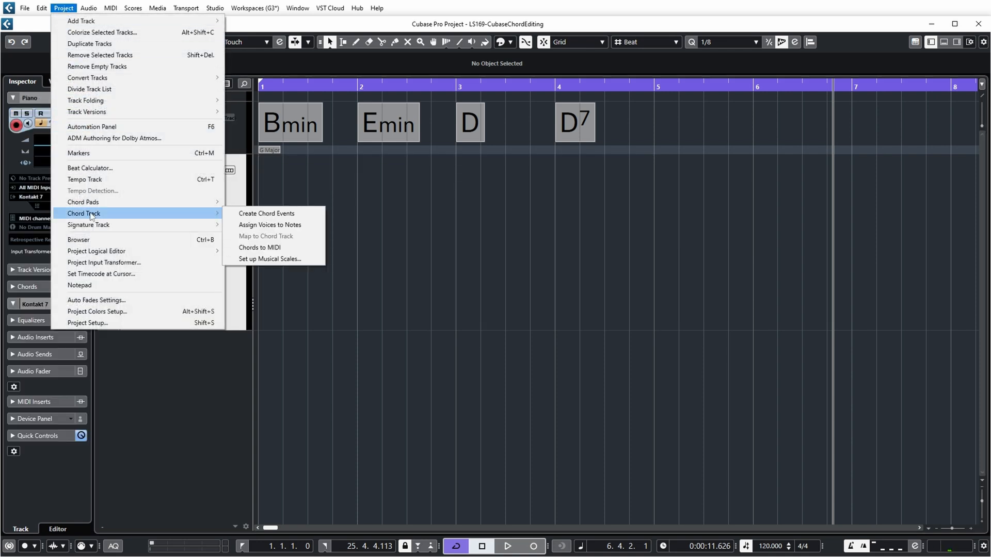
click(252, 248)
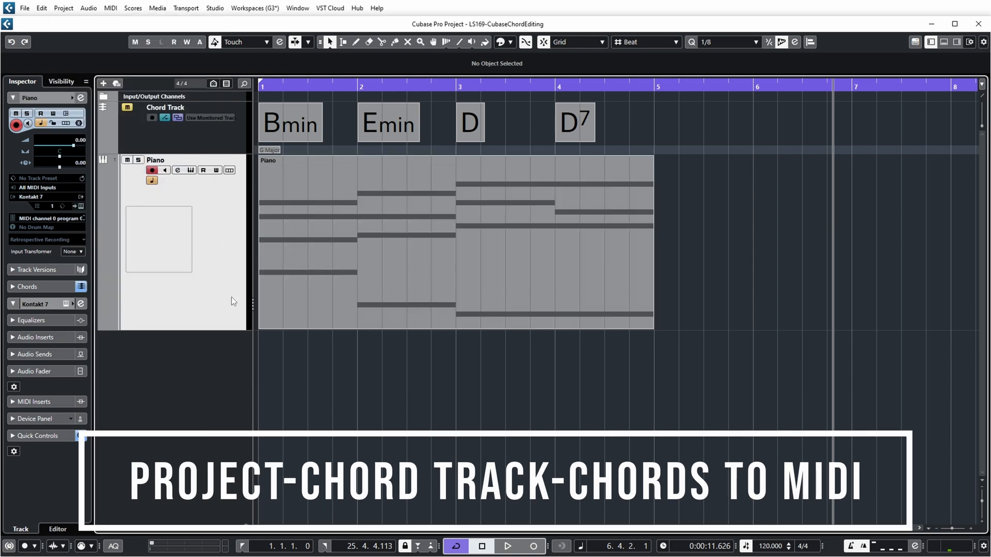
double_click(629, 290)
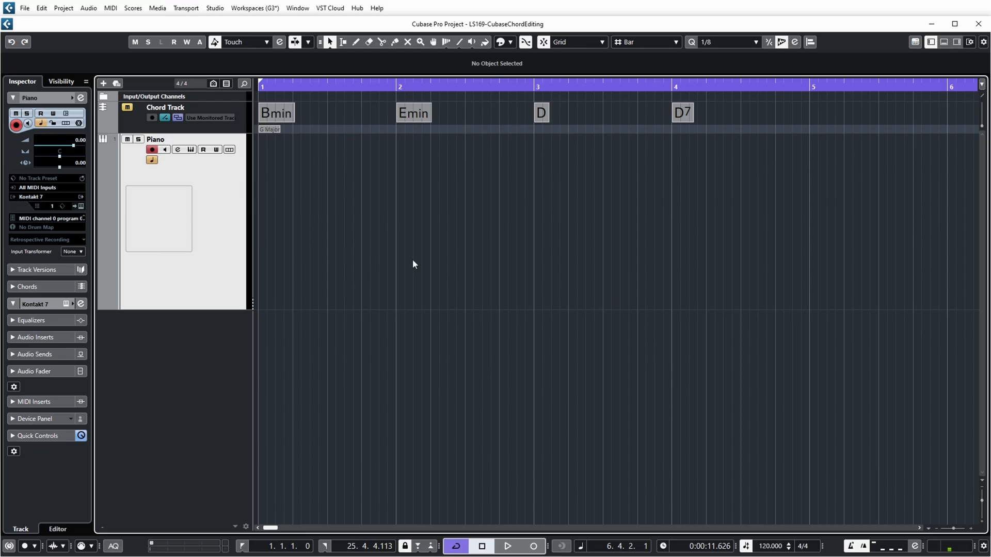
Step: Show the chord pads and record A7, B7 and D7 from them onto the Piano track
click(943, 42)
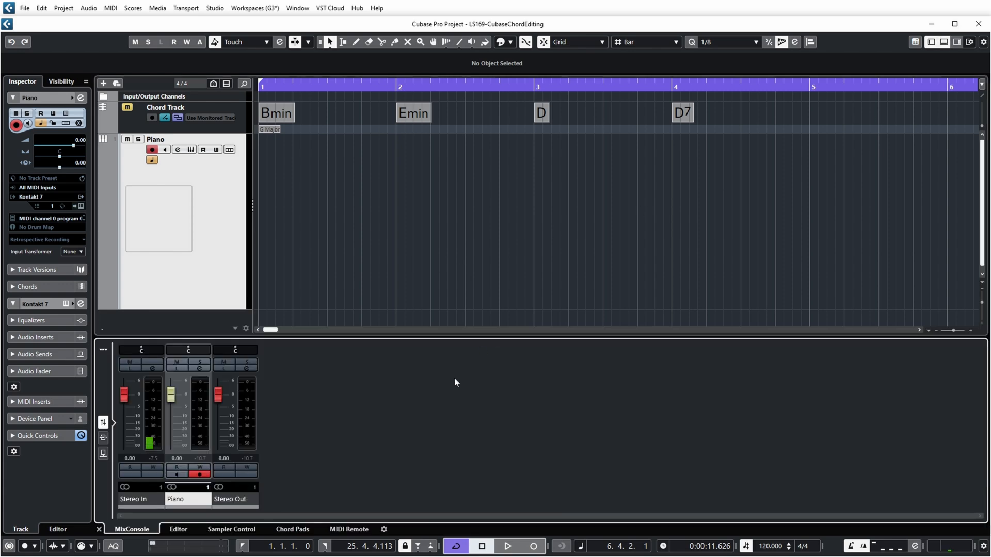
click(292, 529)
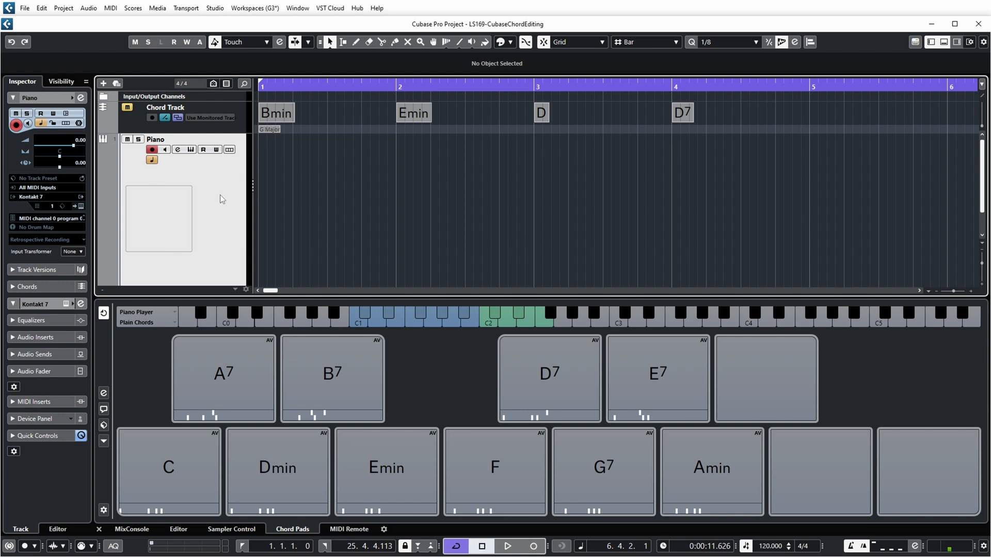
click(533, 546)
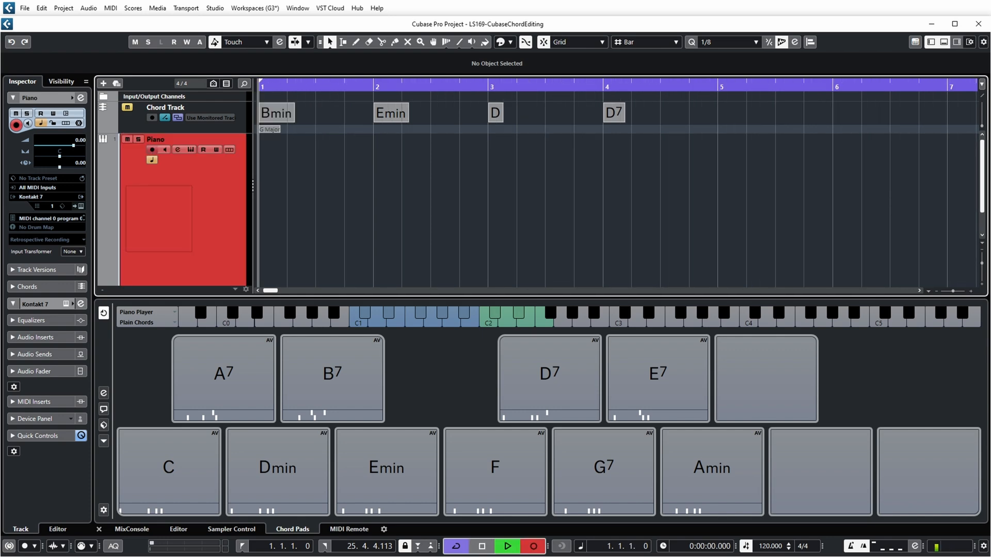
click(243, 382)
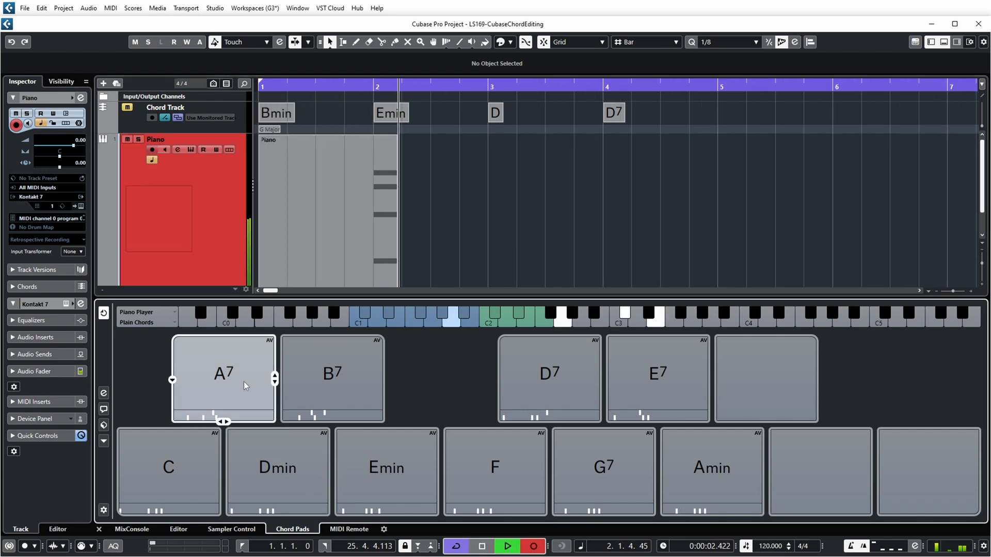
click(342, 386)
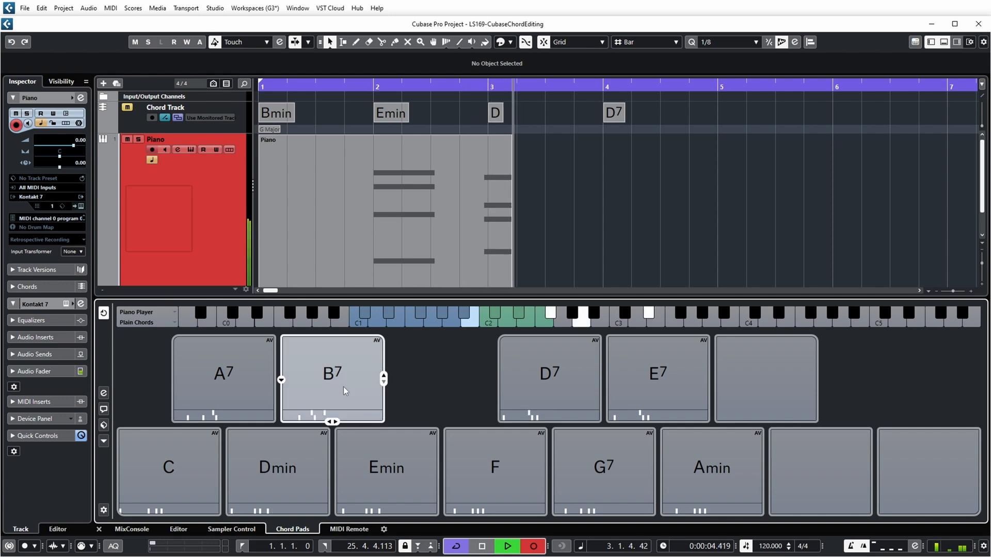
click(571, 404)
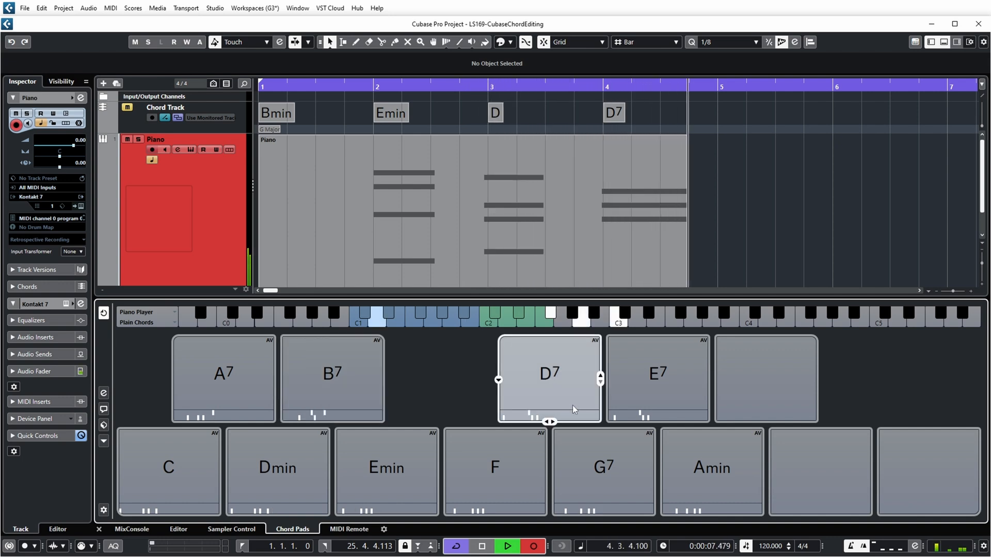
key(space)
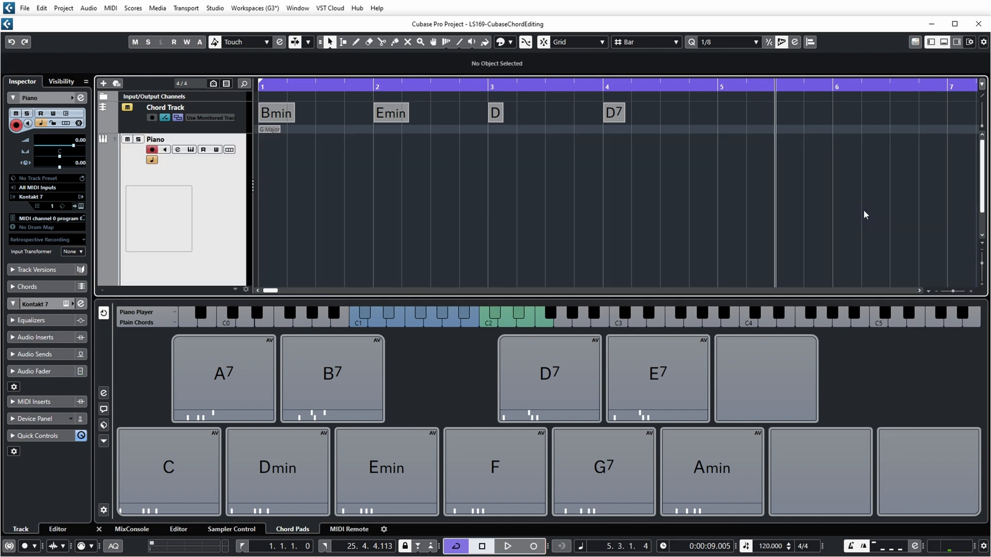
Step: Place the C, Dmin, Emin and F chord pads as parts in bars 1 to 4 of the Piano track
drag(169, 514, 276, 204)
drag(277, 514, 392, 243)
click(375, 482)
drag(376, 482, 518, 218)
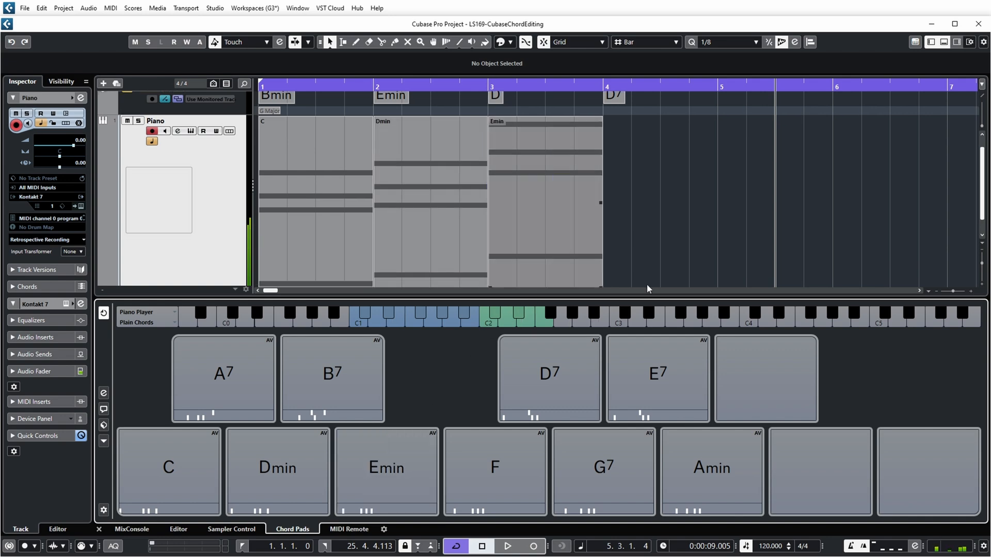
drag(495, 480, 646, 235)
drag(624, 197, 627, 199)
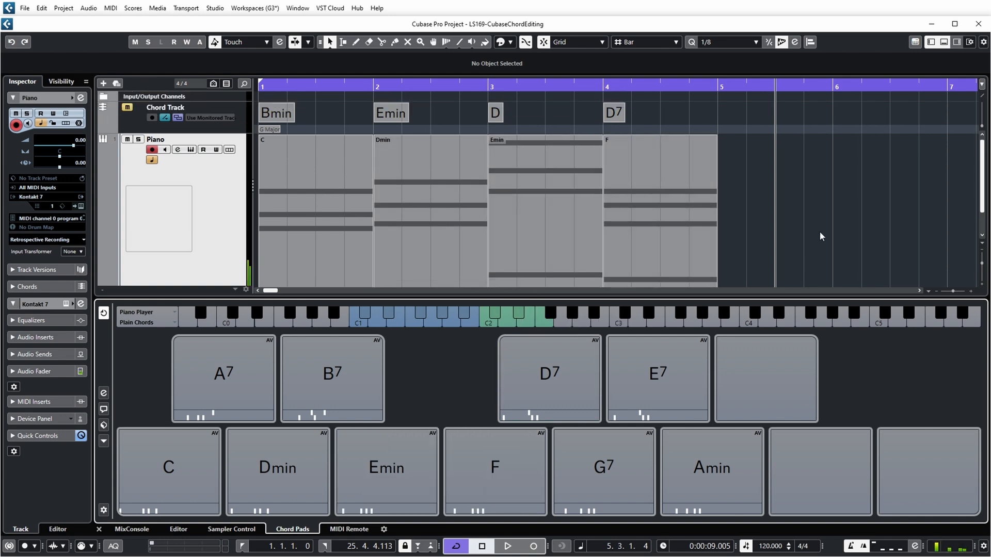
Step: Hide the chord pads and delete the four chord parts from the Piano track
click(944, 42)
drag(811, 190, 237, 222)
key(Delete)
Step: Draw an empty part across bars 1 to 4 of the Piano track and open it in the Key Editor
right_click(322, 249)
click(349, 248)
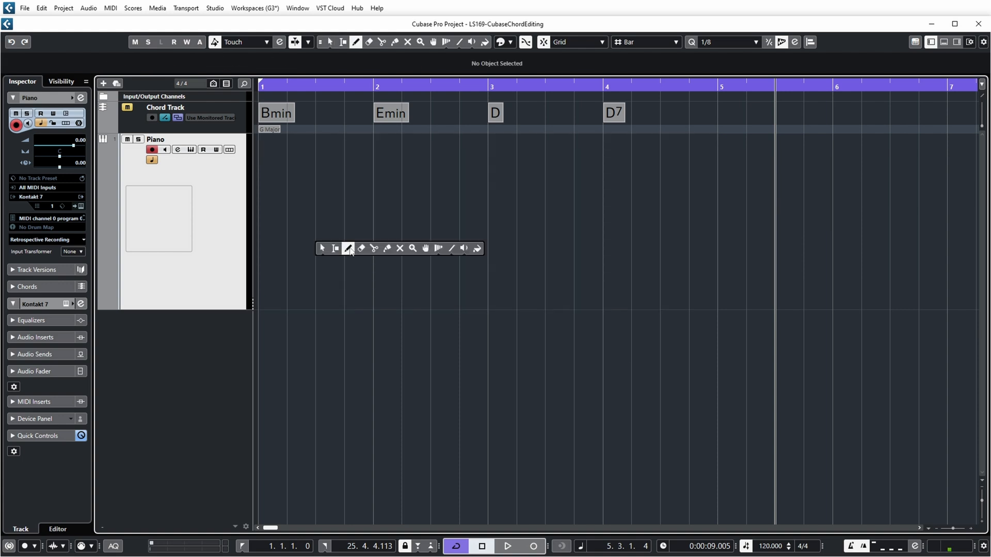
drag(265, 258, 753, 249)
key(1)
double_click(509, 242)
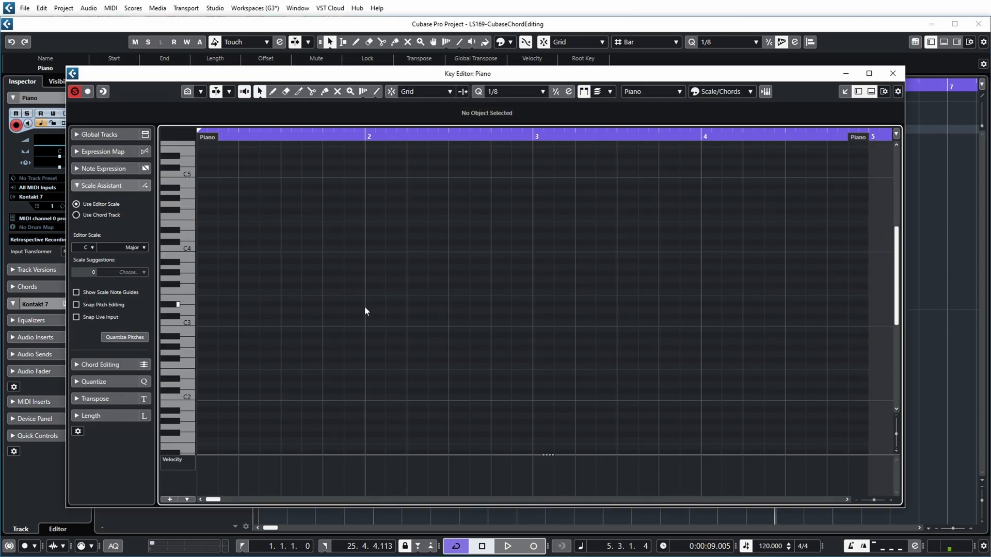
Step: Draw a C major triad by hand in bar 1 with one-bar notes on C2, E2 and G2
key(8)
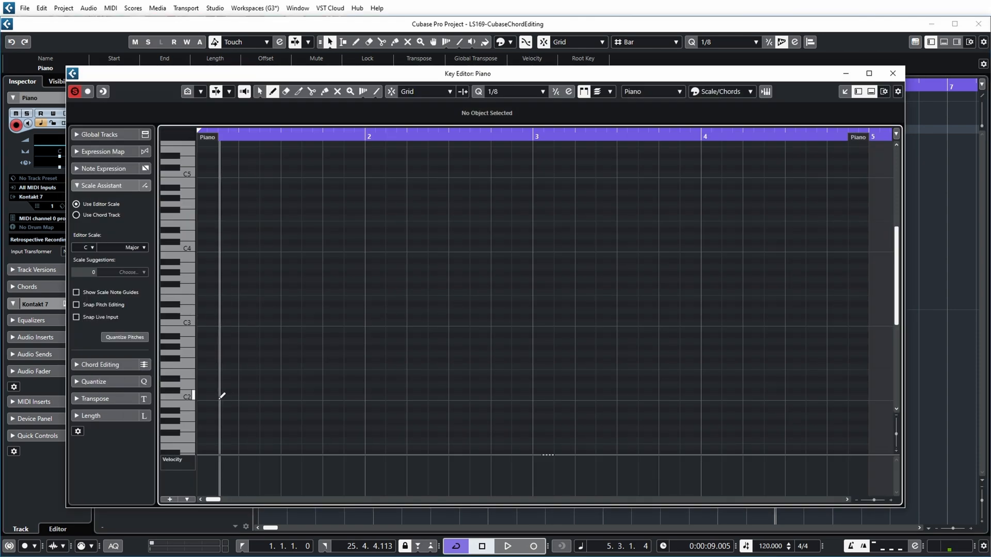
drag(202, 398, 364, 397)
click(205, 371)
drag(205, 372, 365, 365)
drag(204, 354, 362, 350)
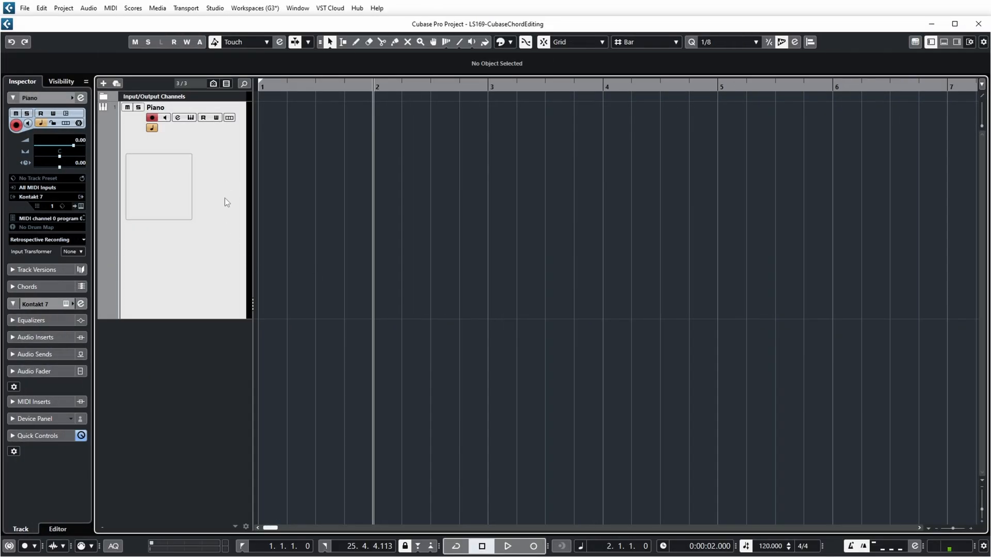
Step: View the Kontakt 7 instrument loaded on the Piano track and close its window
click(190, 117)
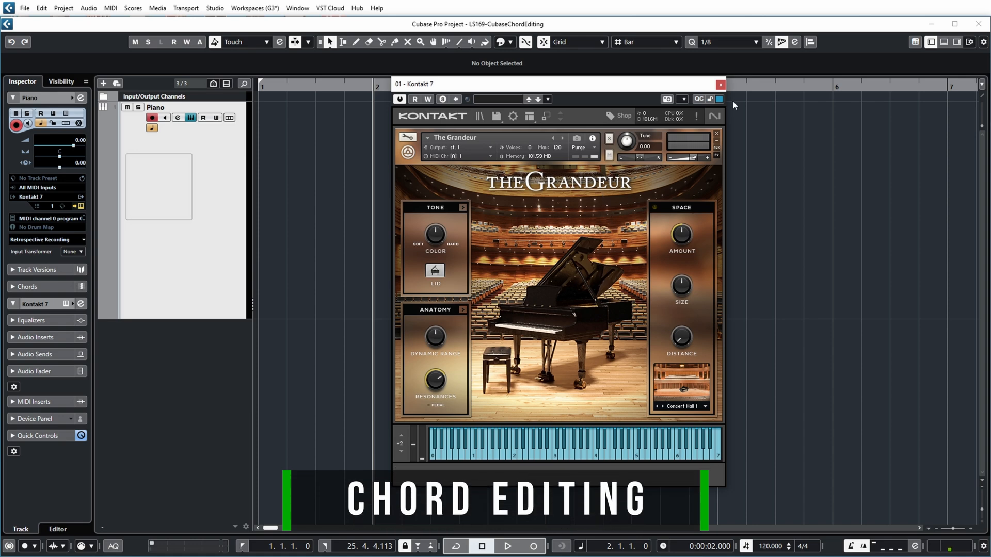
click(720, 84)
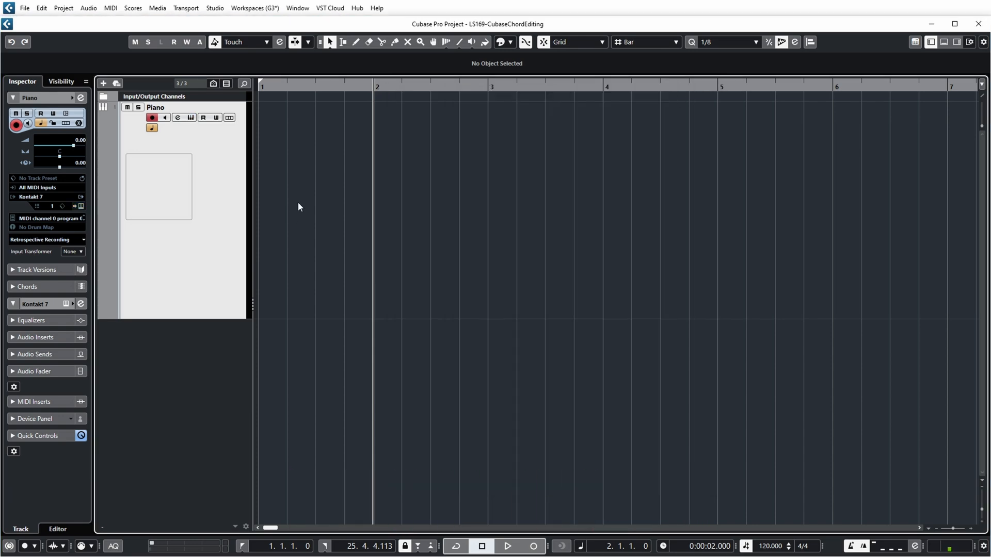
Step: Draw an empty four-bar part from bar 1 on the Piano track and open it in the Key Editor
right_click(298, 206)
click(324, 204)
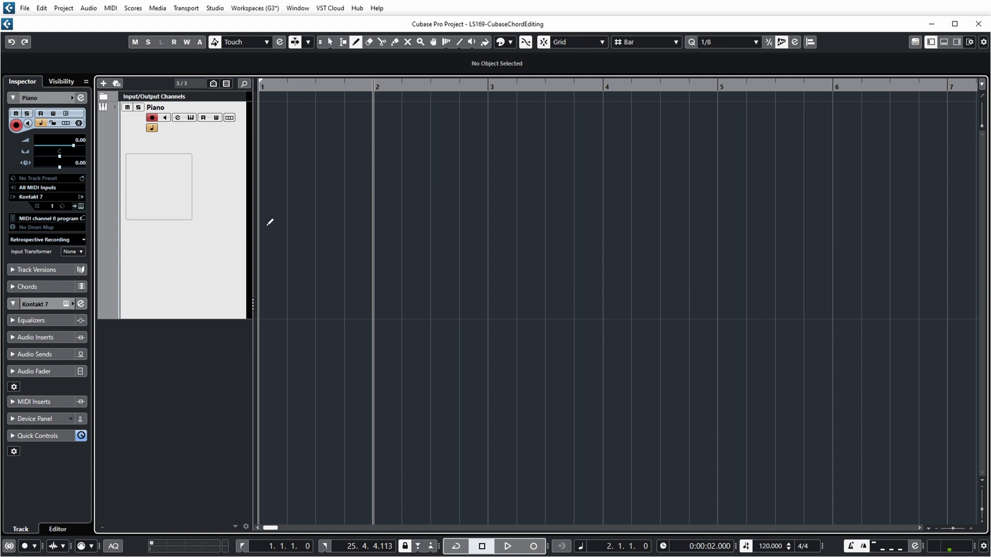
drag(267, 223, 711, 213)
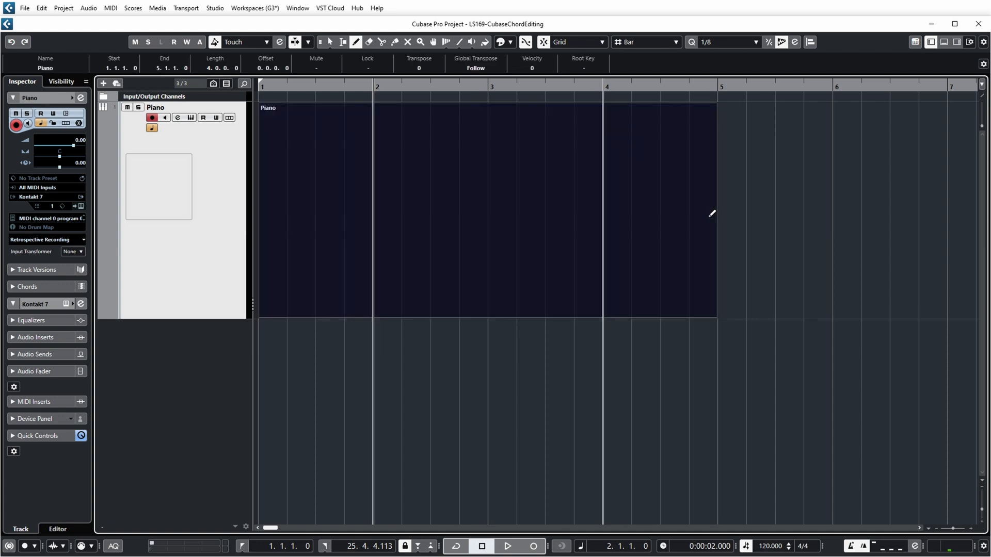
key(1)
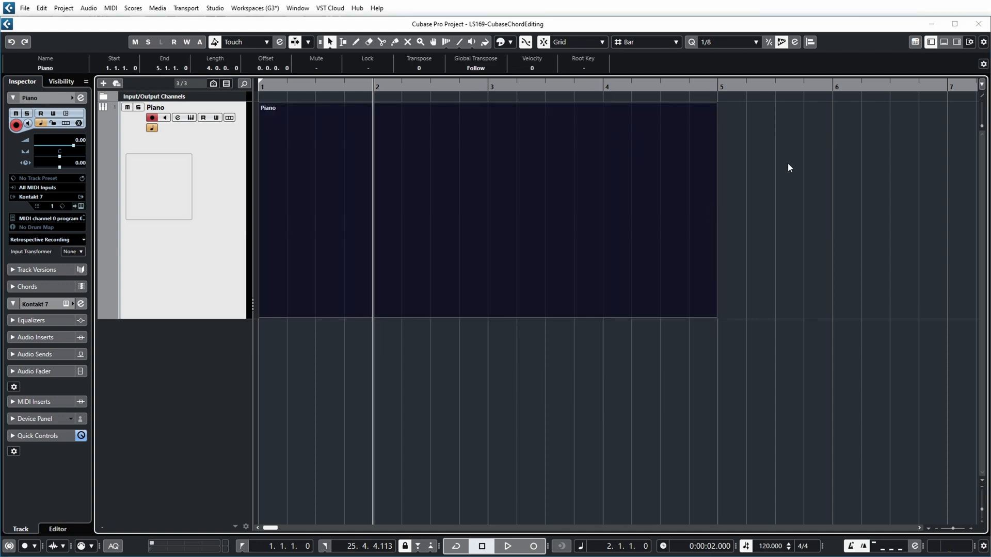
double_click(480, 202)
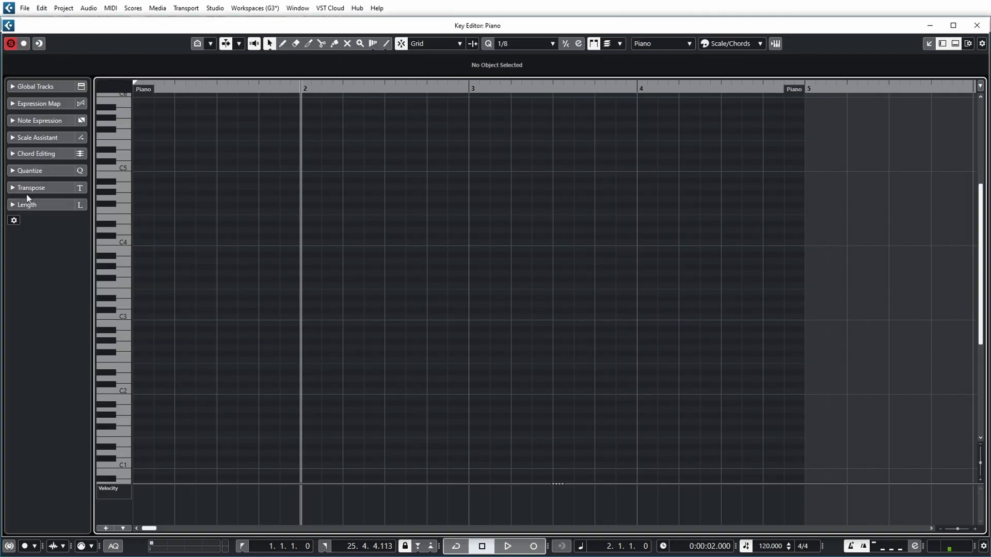
Step: Preview the Key Editor's Chord Editing section, hide it from the inspector and restore it
click(12, 154)
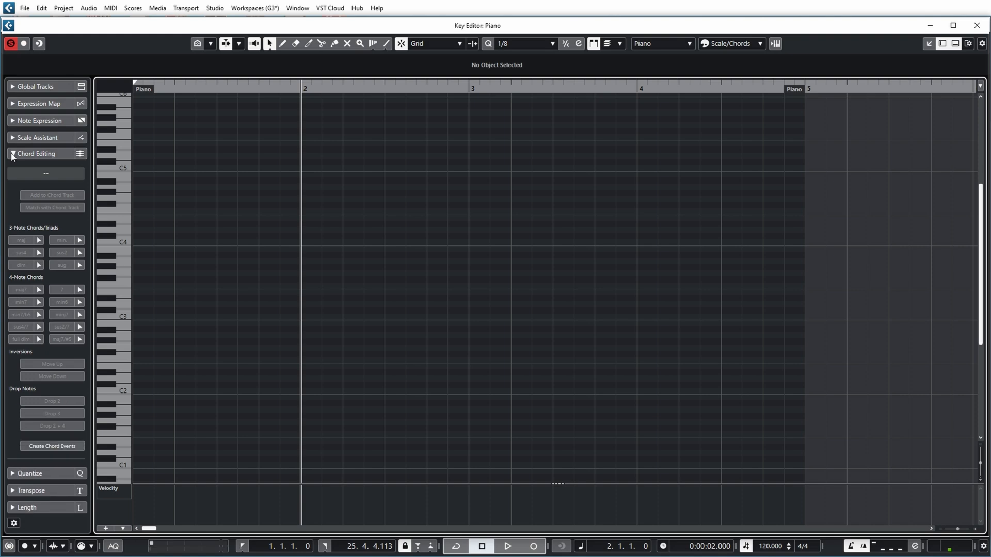
click(13, 154)
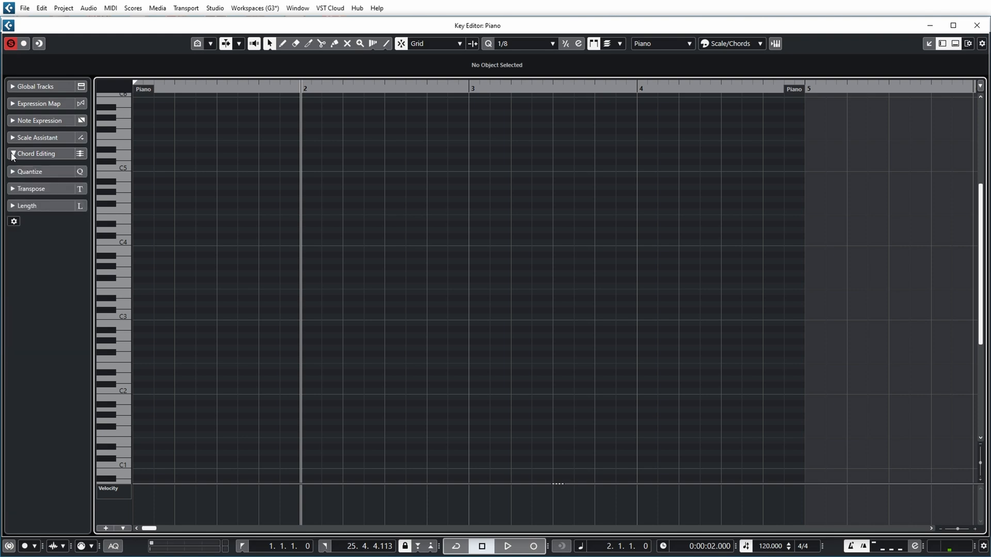
click(15, 220)
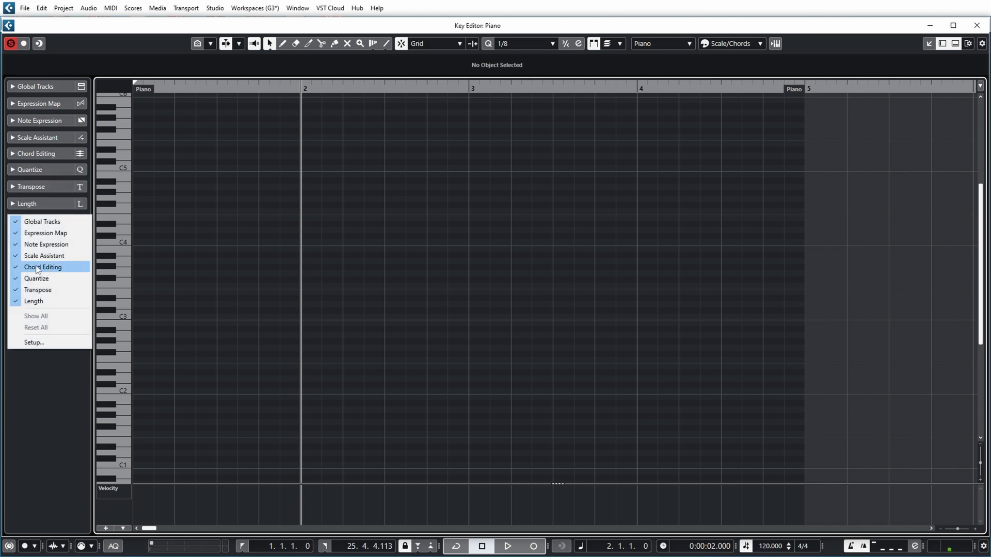
click(20, 267)
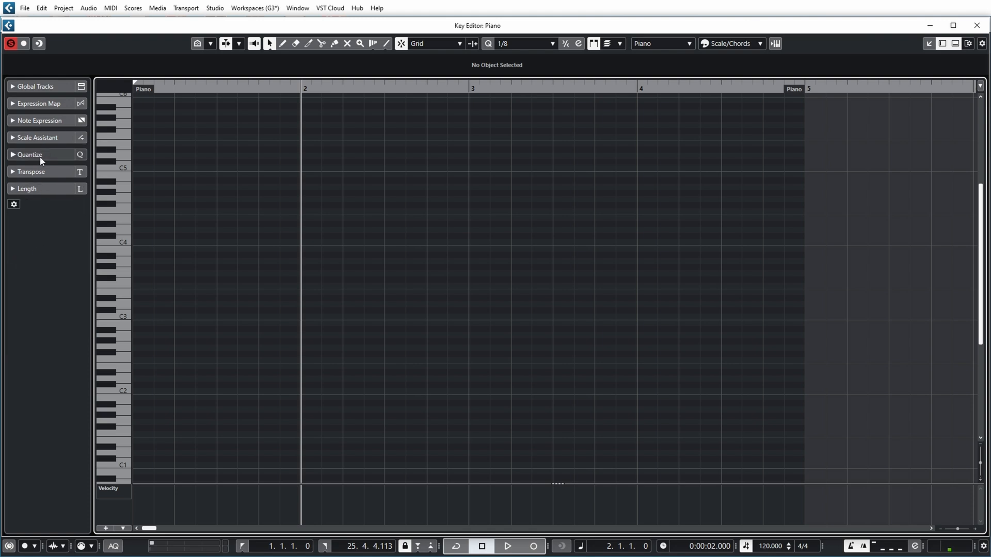
click(14, 205)
click(27, 253)
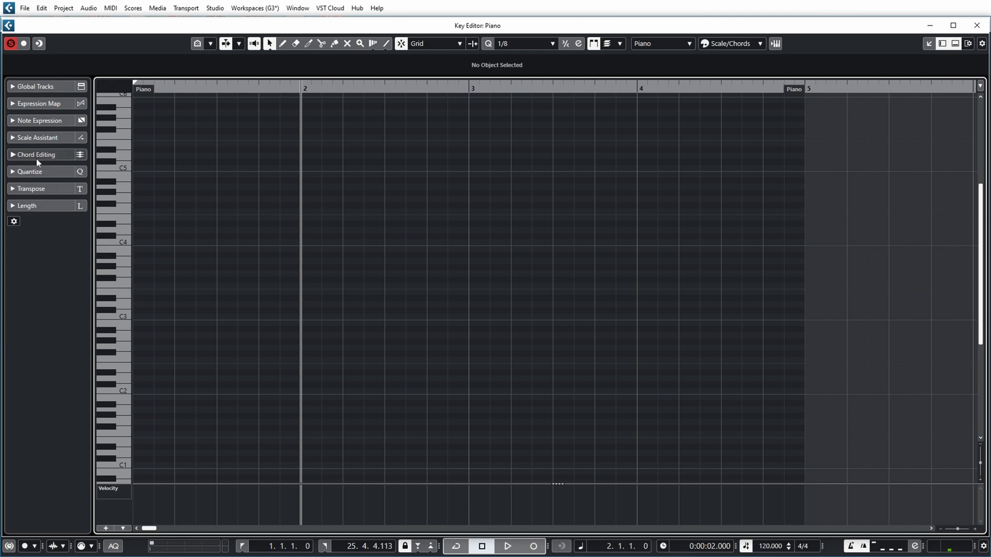
Step: Using Chord Editing, draw one-bar major triads on C2, F2 and A2 in bars 1 to 3, and half-bar triads on F2 and G2 in bar 4
click(14, 156)
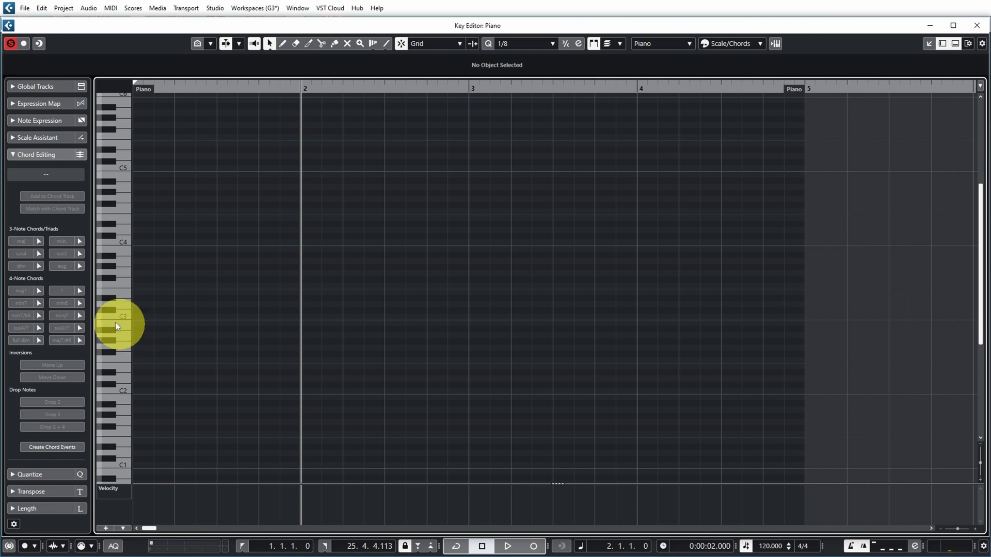
click(38, 242)
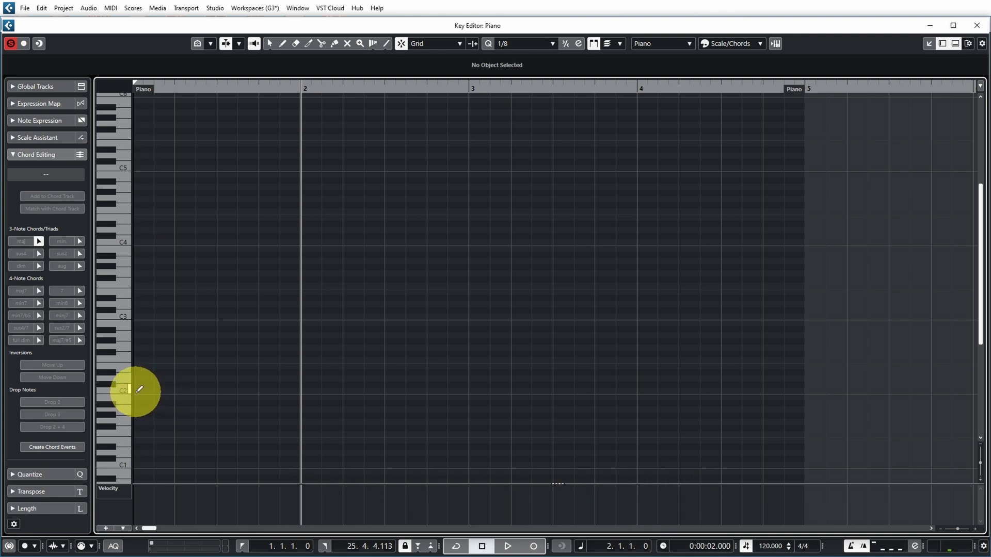
drag(140, 390, 289, 388)
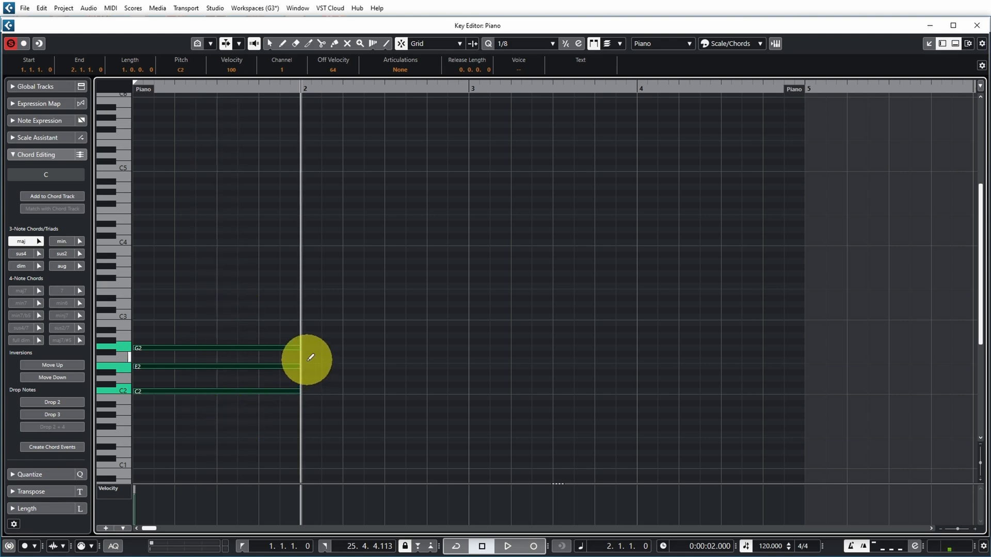
drag(308, 358, 468, 361)
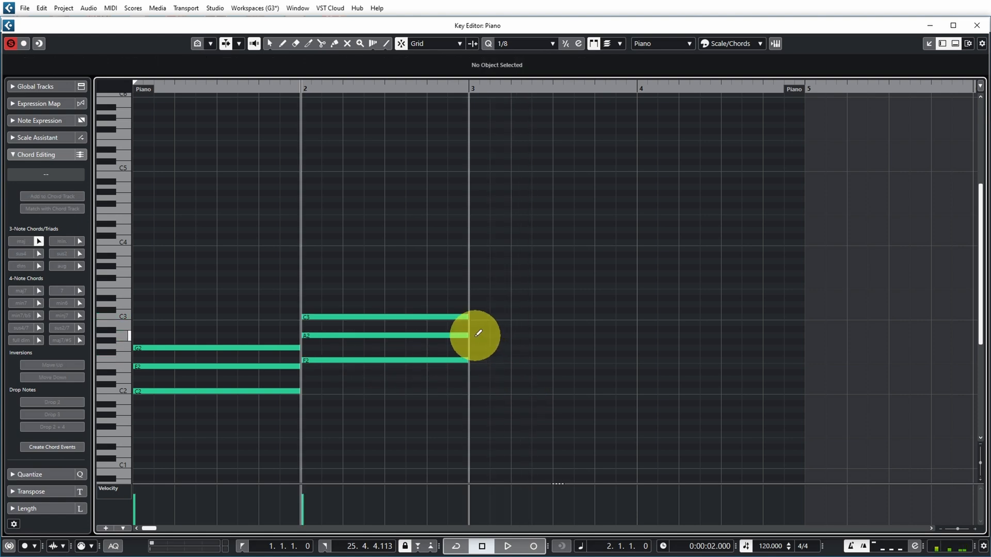
drag(475, 332, 643, 333)
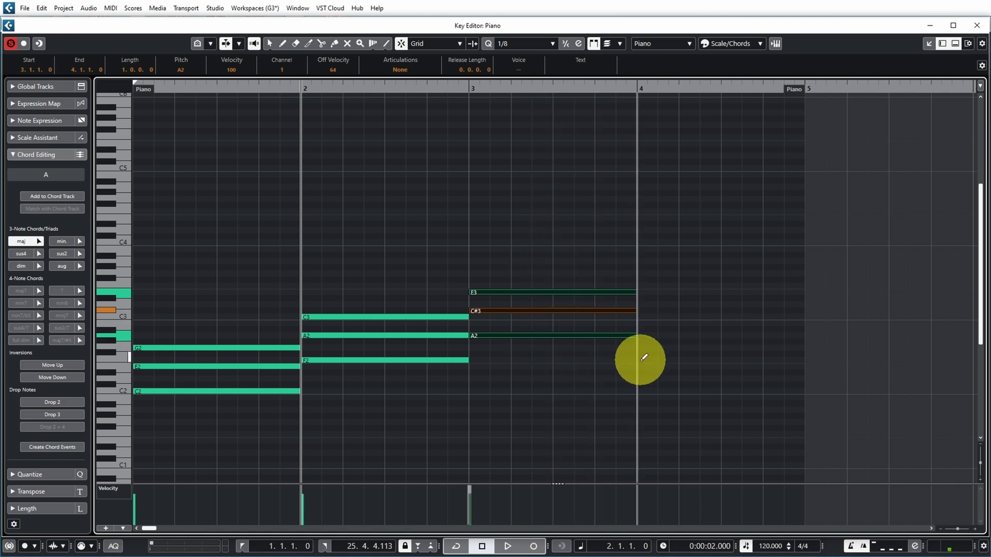
mouse_move(644, 357)
mouse_down()
mouse_move(722, 359)
mouse_move(805, 343)
mouse_up()
Step: Select the three-note A chord in bar 3 and change its chord type to minor
key(1)
drag(522, 250, 571, 382)
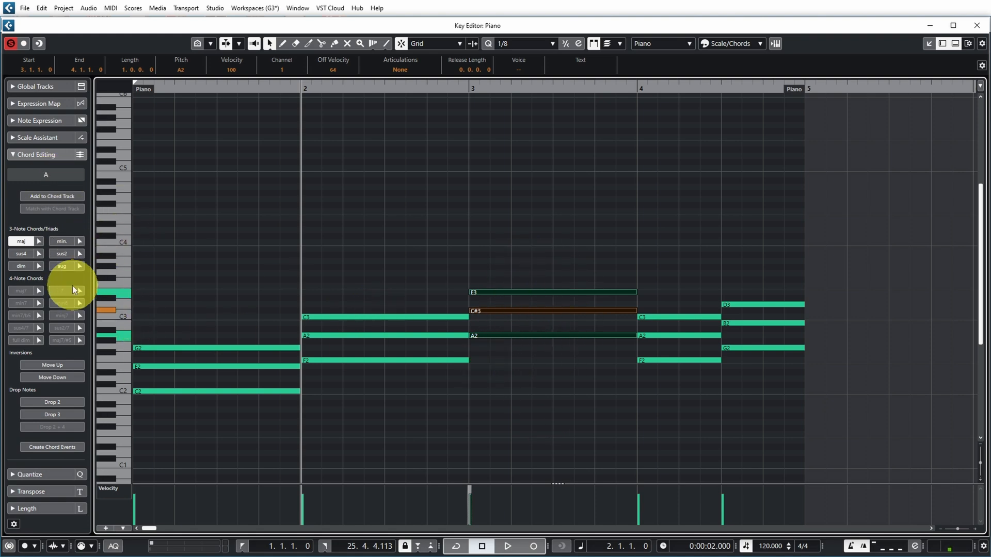
click(61, 242)
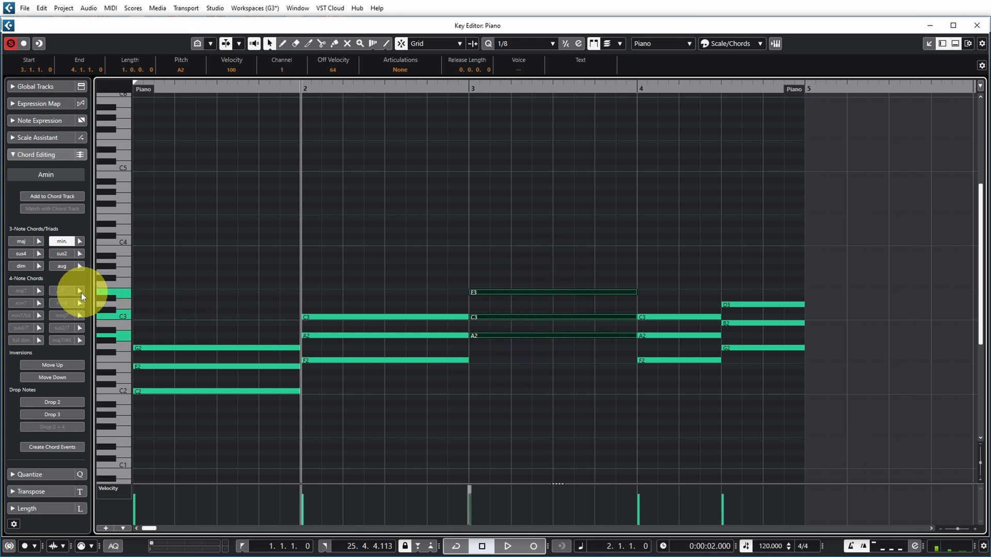
Step: Try the sus4, dim and sus2 chord types on the bar 3 chord and set it back to minor
click(20, 254)
click(21, 267)
click(67, 252)
click(60, 241)
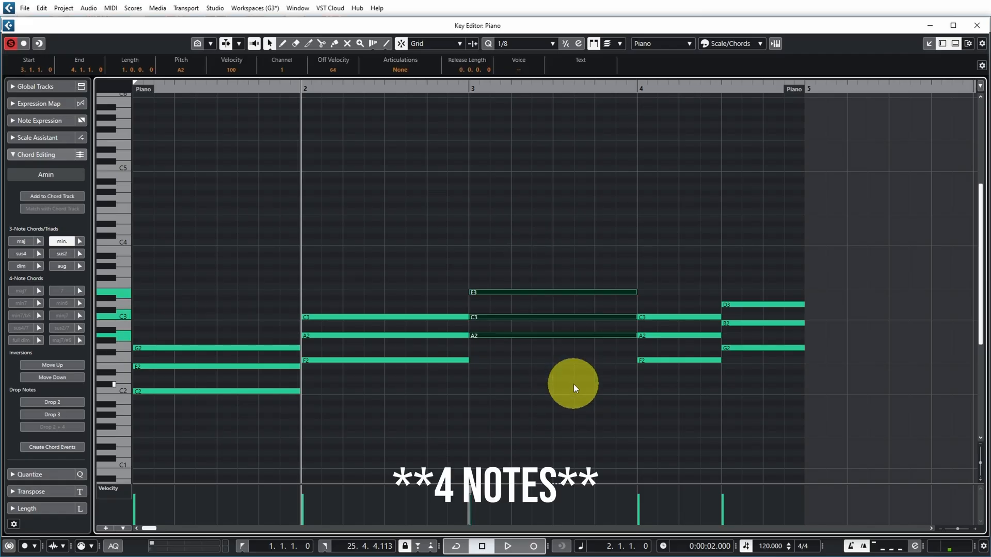
Step: Delete the bar 3 chord, set the quantize preset to 1/1 and draw a one-bar min7 chord on A2 in its place
key(Delete)
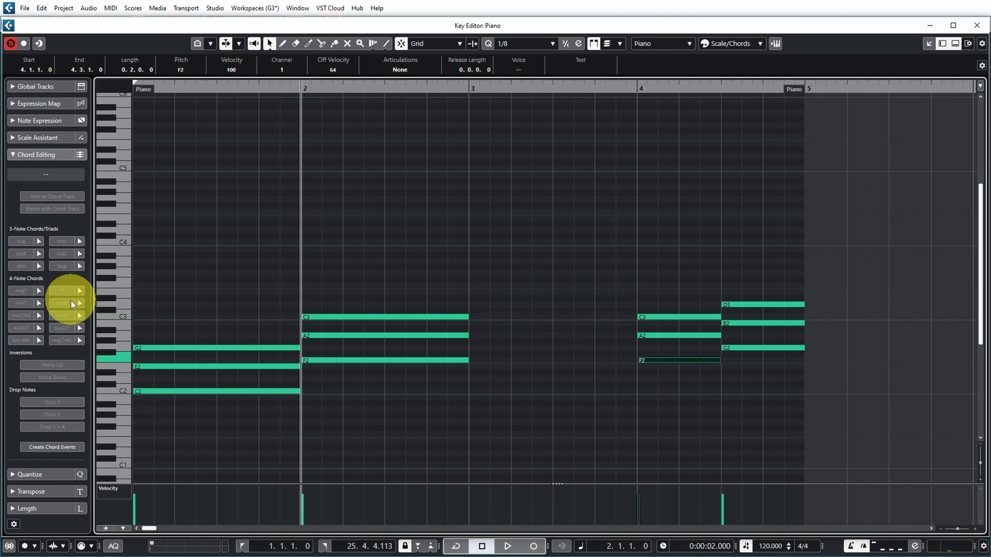
click(38, 304)
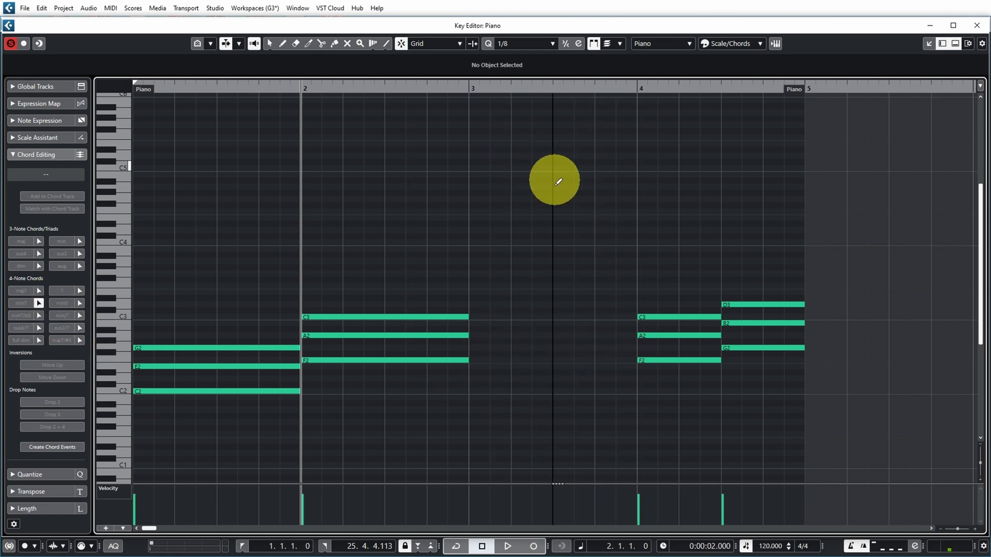
click(551, 43)
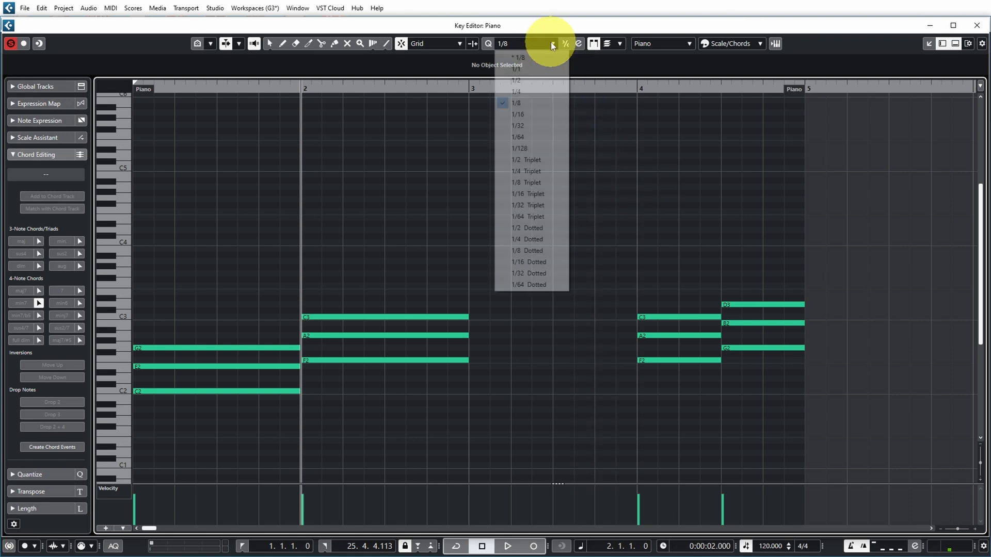
click(531, 72)
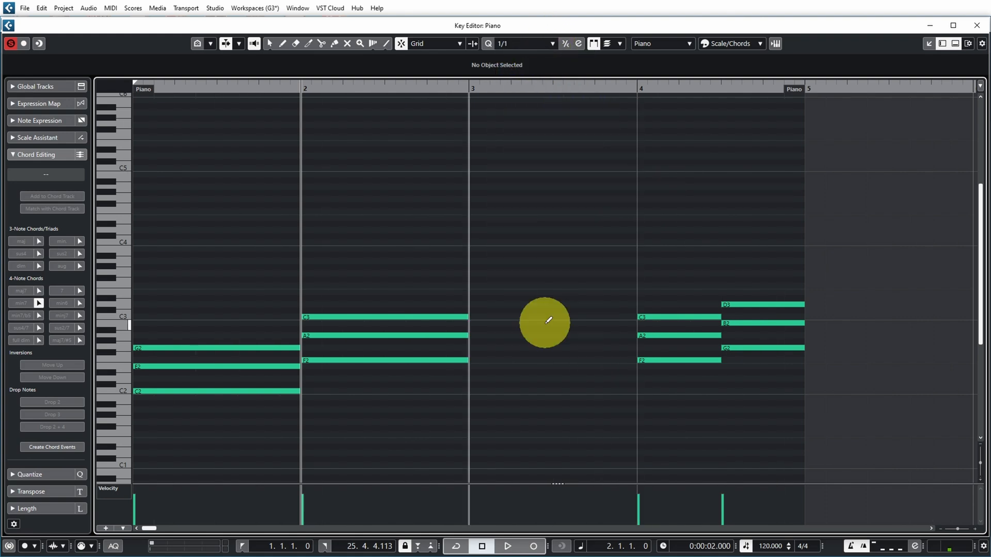
click(494, 334)
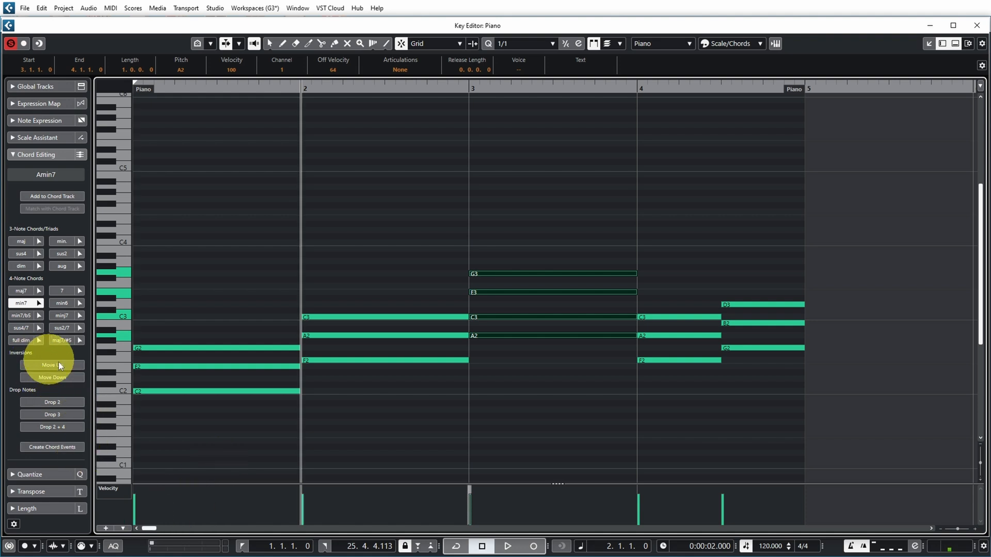
Step: Select the C major chord in bar 1 and move it up one inversion
click(193, 311)
drag(190, 308, 245, 415)
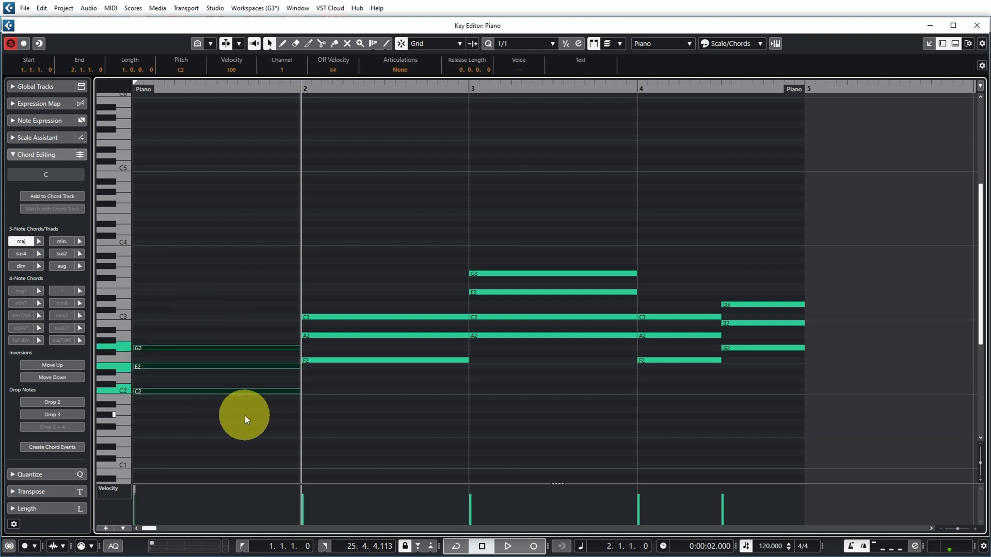
click(52, 366)
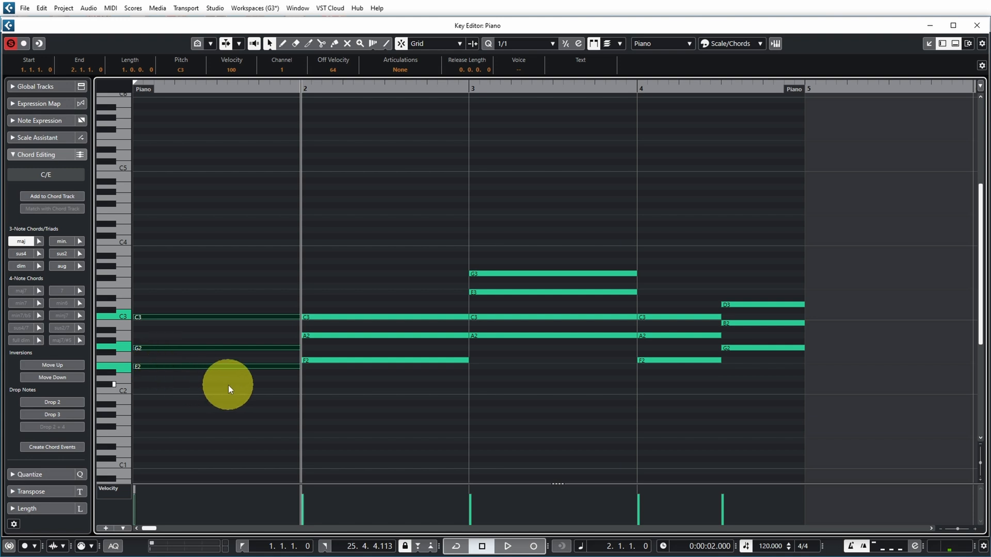
Step: Move the bar 3 Amin7 chord down two inversions and the half-bar G chord ending bar 4 down one inversion
drag(522, 230, 562, 365)
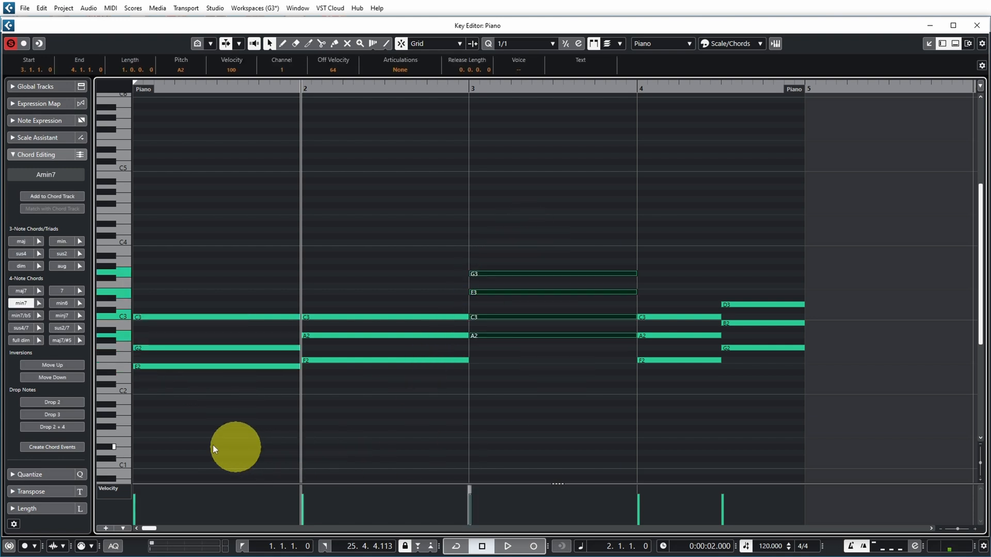
click(60, 377)
click(60, 377)
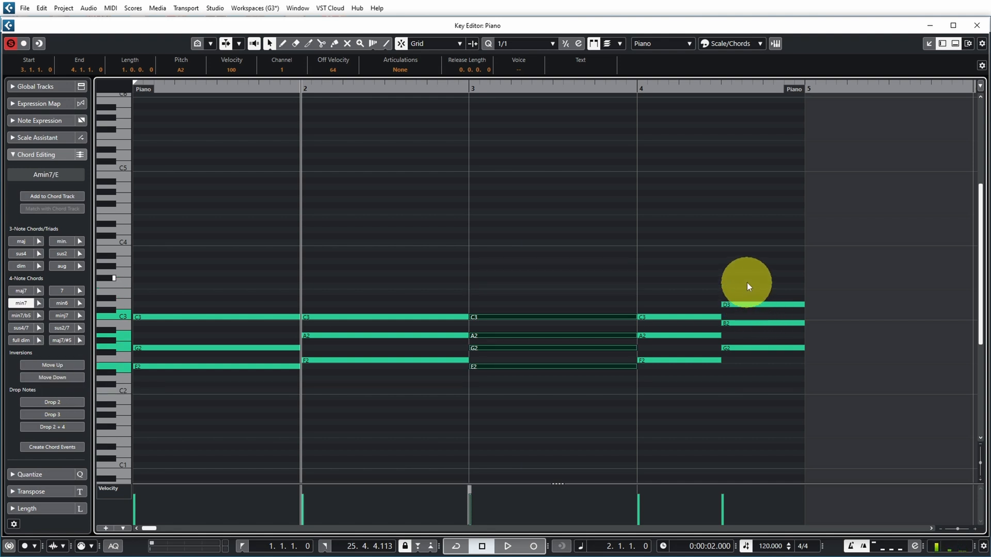
drag(752, 265, 779, 367)
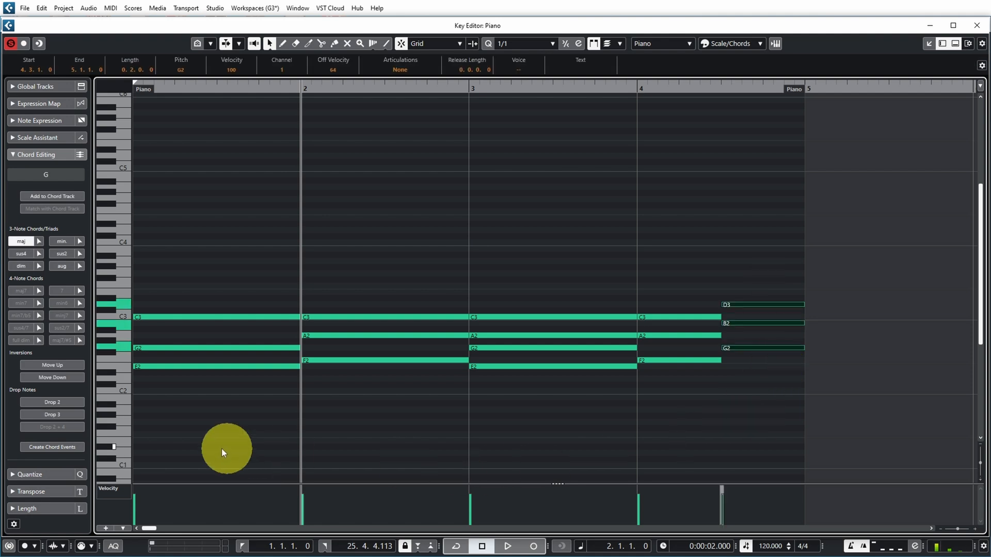
click(56, 380)
Step: Deselect the notes and play back the chord progression from the start of bar 1
key(period)
click(893, 408)
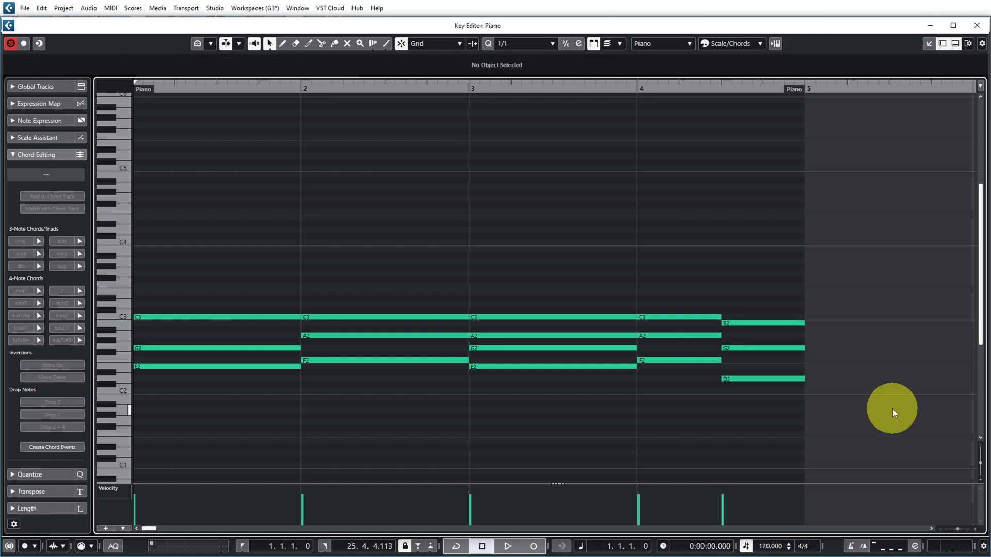
key(space)
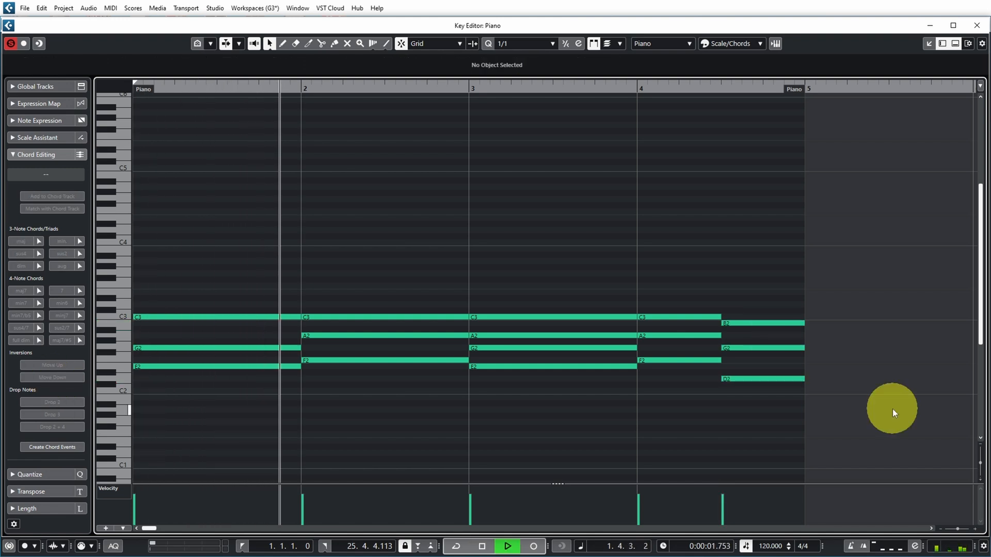